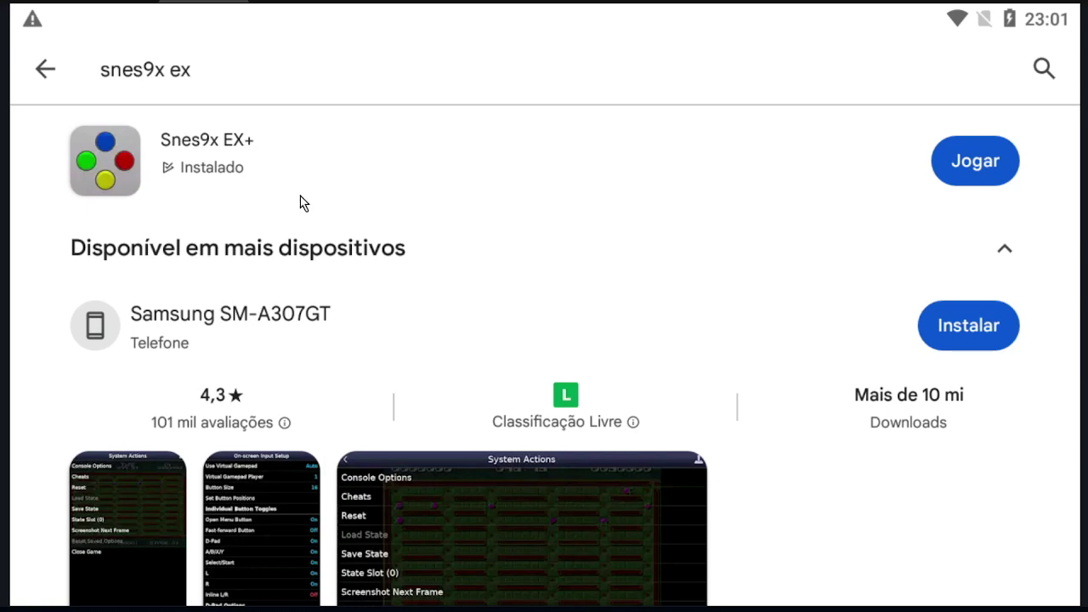
Step: Launch Snes9x EX+ and open the key/gamepad input settings of the device named input
left_click(977, 168)
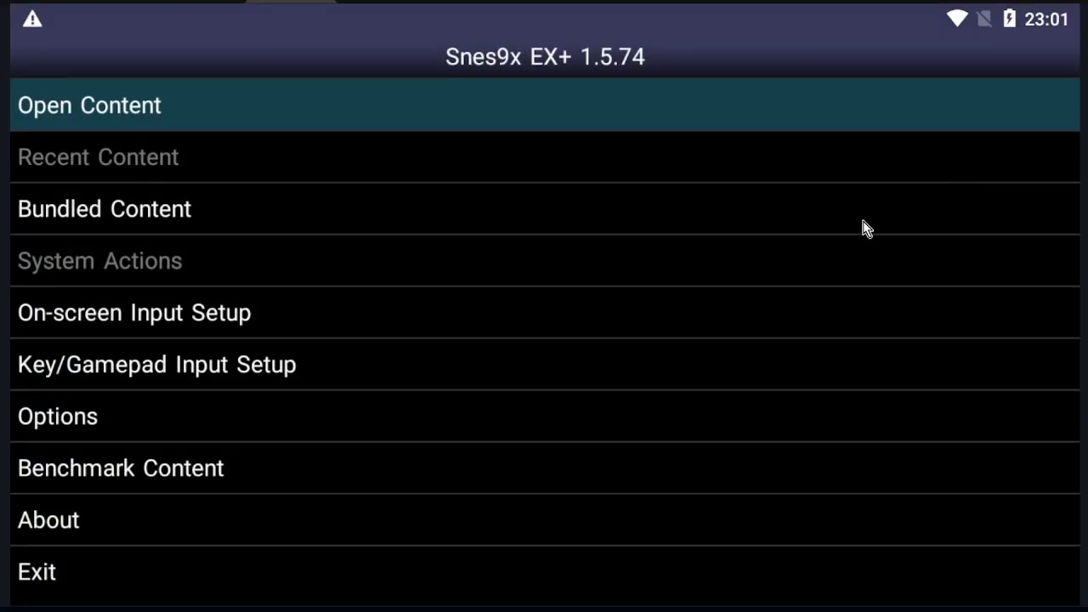
left_click_drag(240, 335, 246, 253)
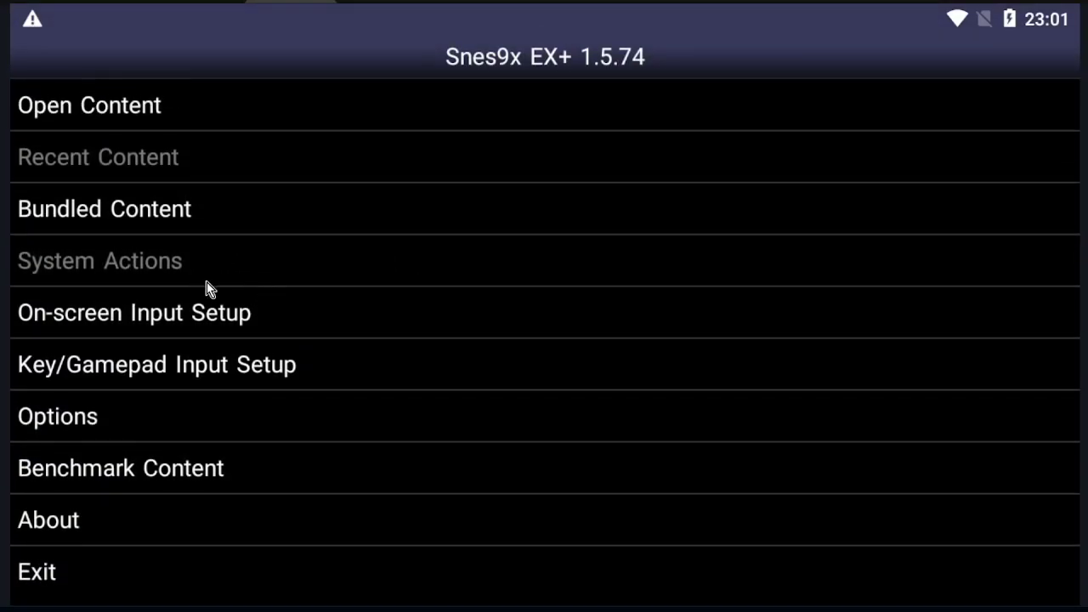
left_click(179, 369)
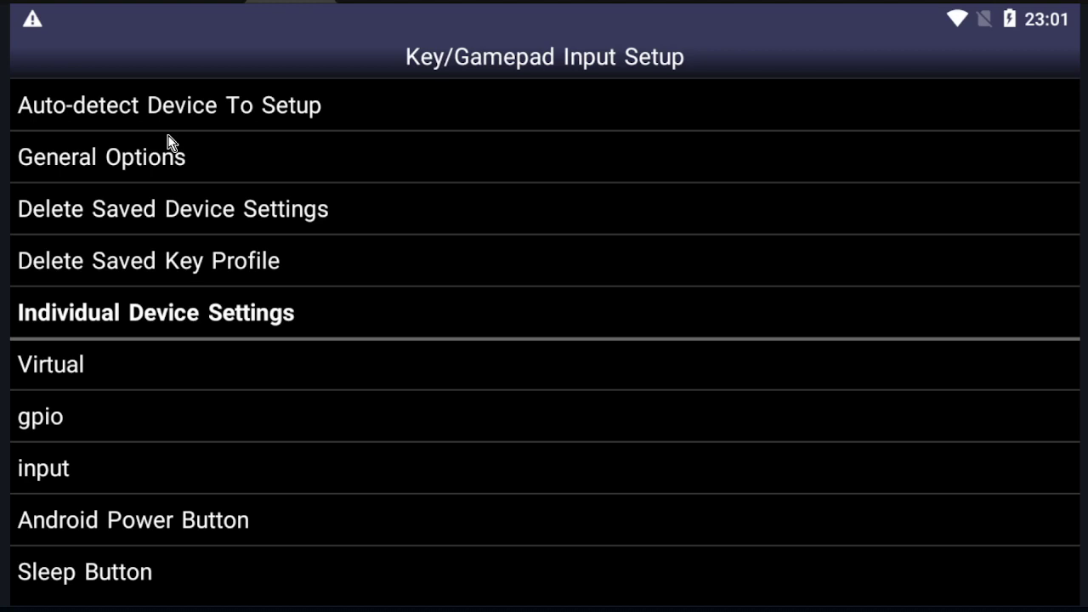
left_click(82, 474)
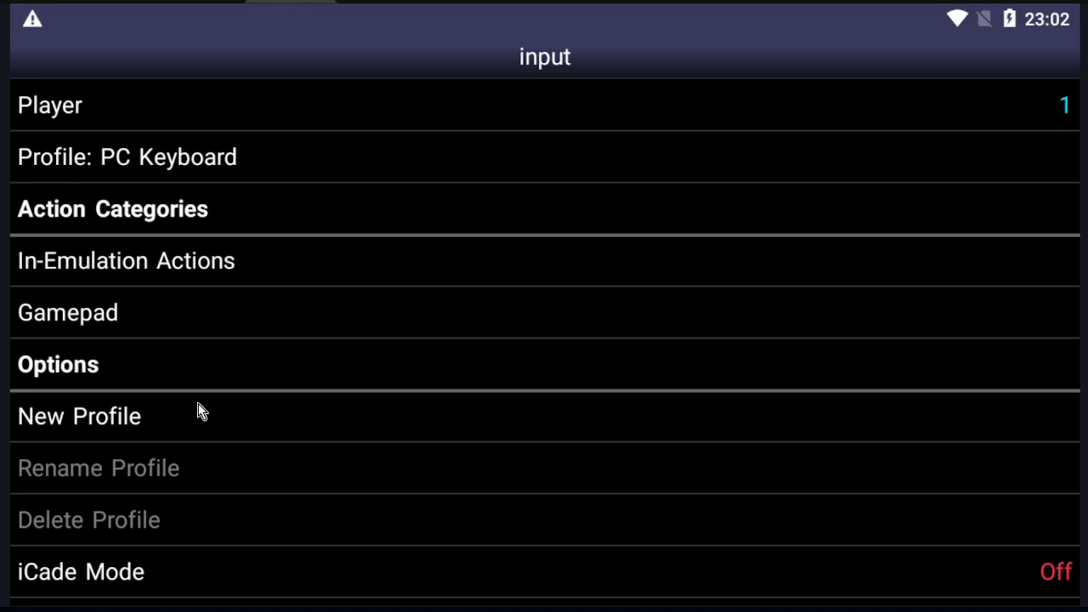
Step: Create a new key profile named "Street fighter" from the current PC Keyboard profile
left_click(109, 419)
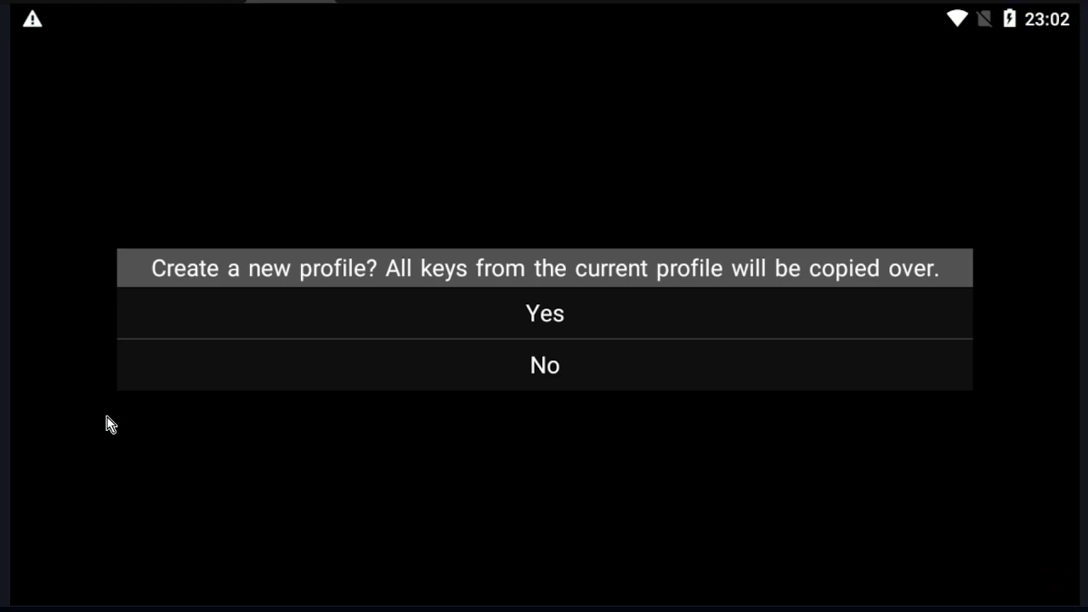
left_click(549, 315)
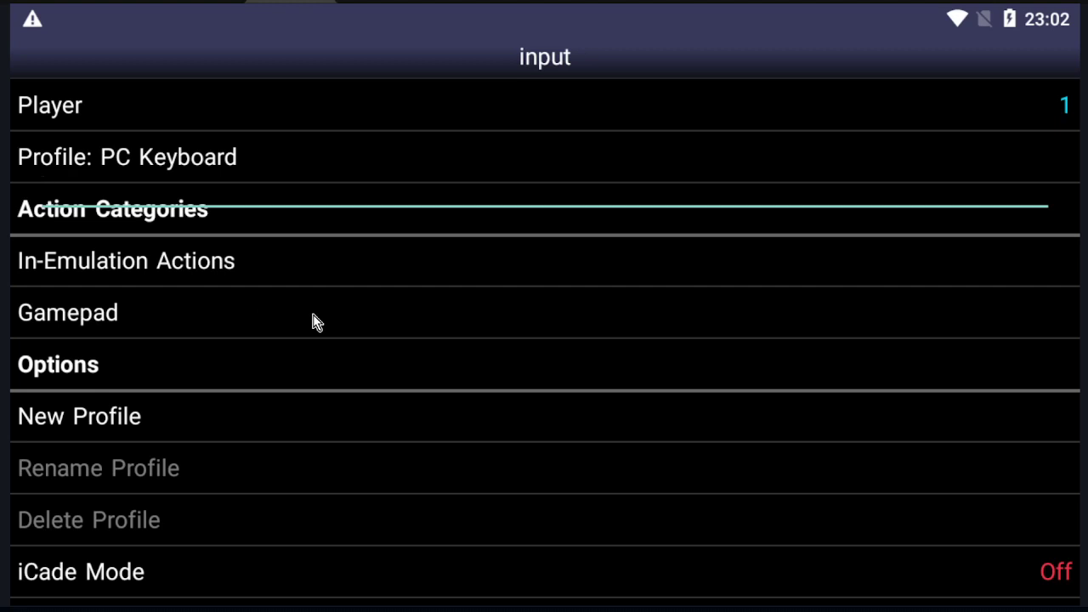
type("Street ")
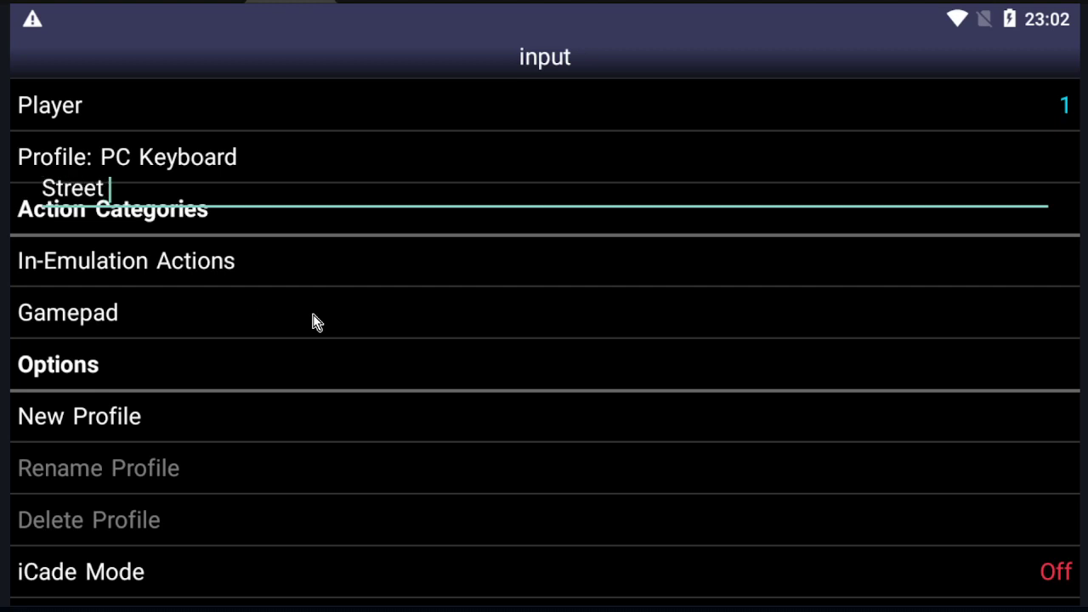
type("fighter")
key("Return")
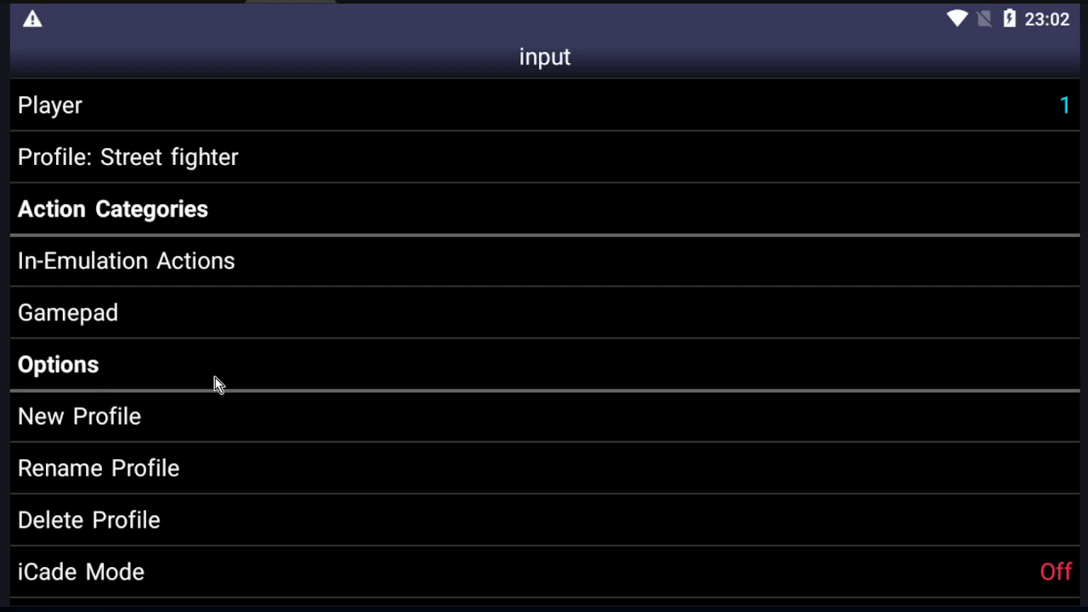
Step: Create another new key profile named "Final fight" for the input device
left_click(129, 418)
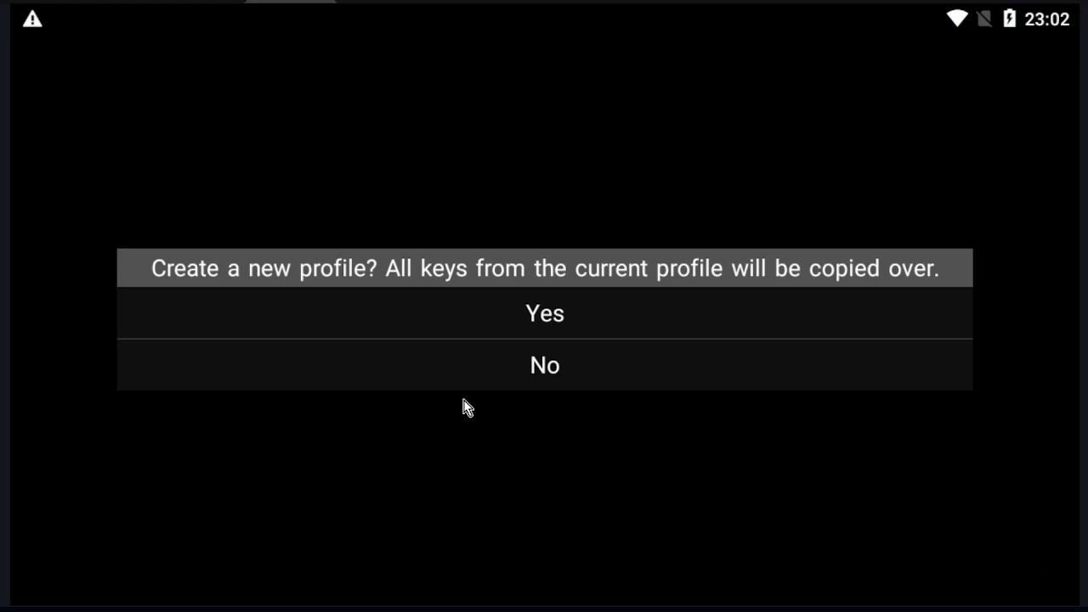
left_click(544, 314)
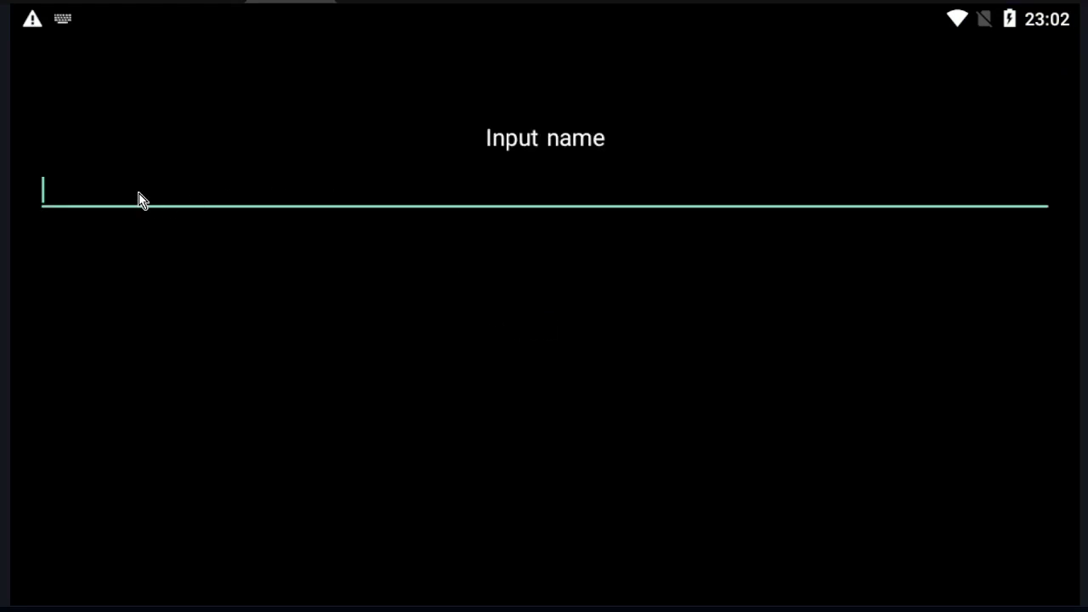
type("Final ")
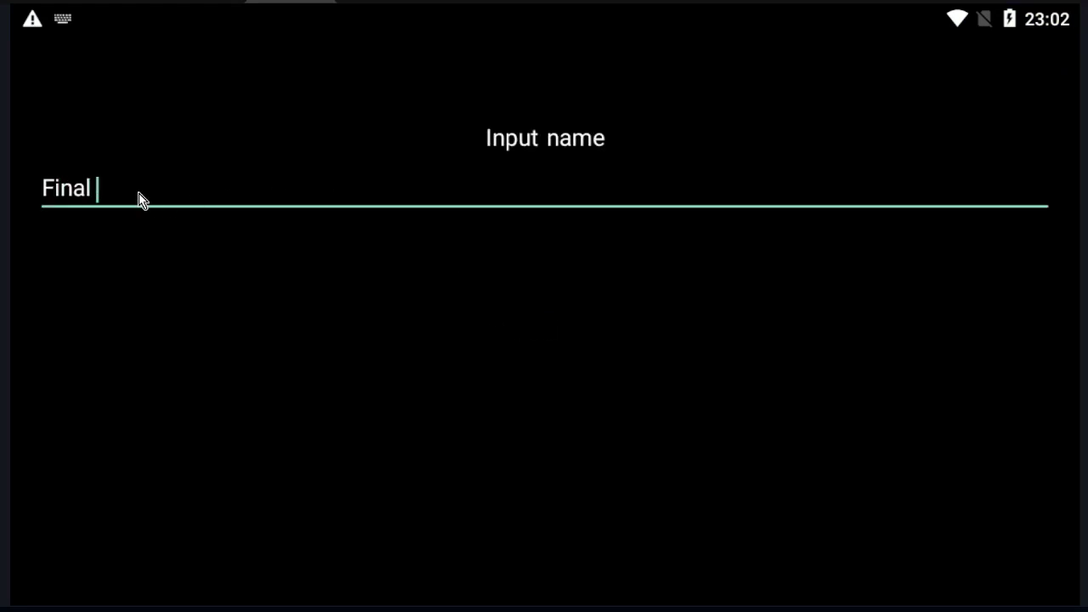
type("fight")
key("Return")
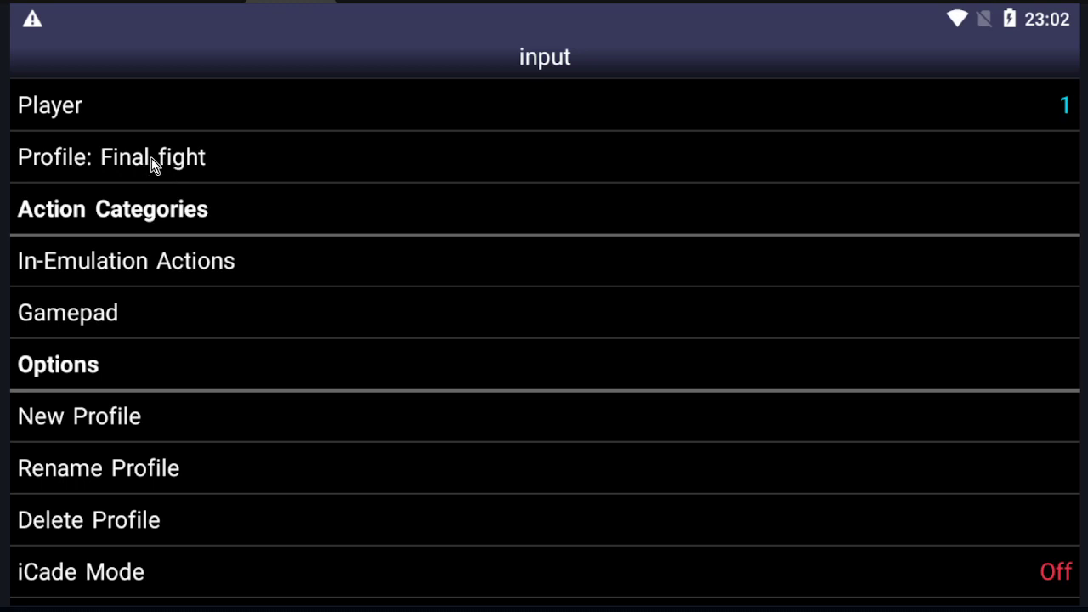
Step: Select the Final fight key profile and unbind all keys in its Gamepad category
left_click(167, 164)
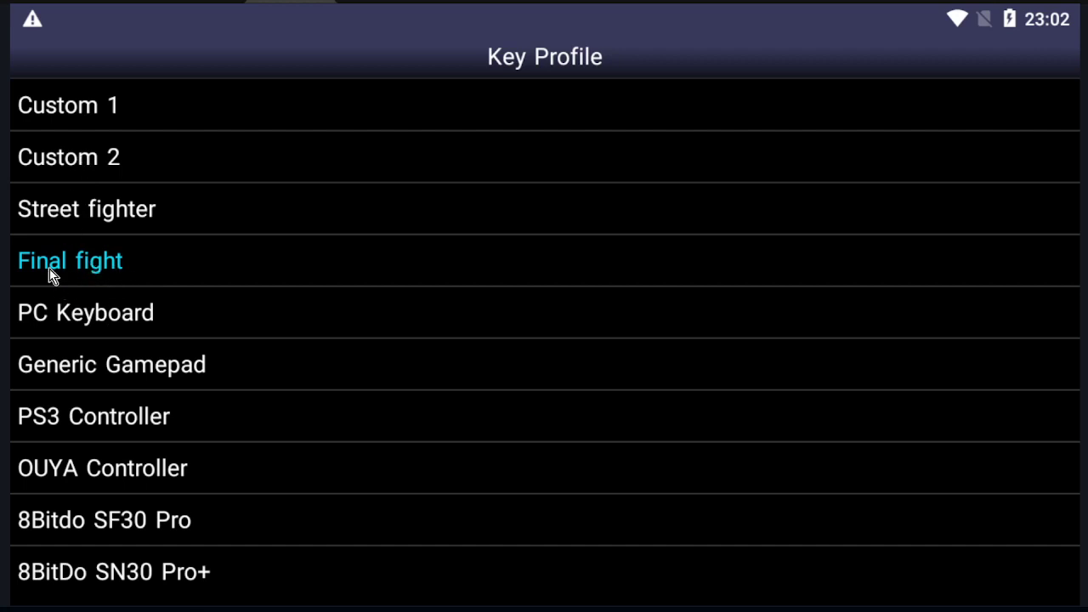
left_click(78, 263)
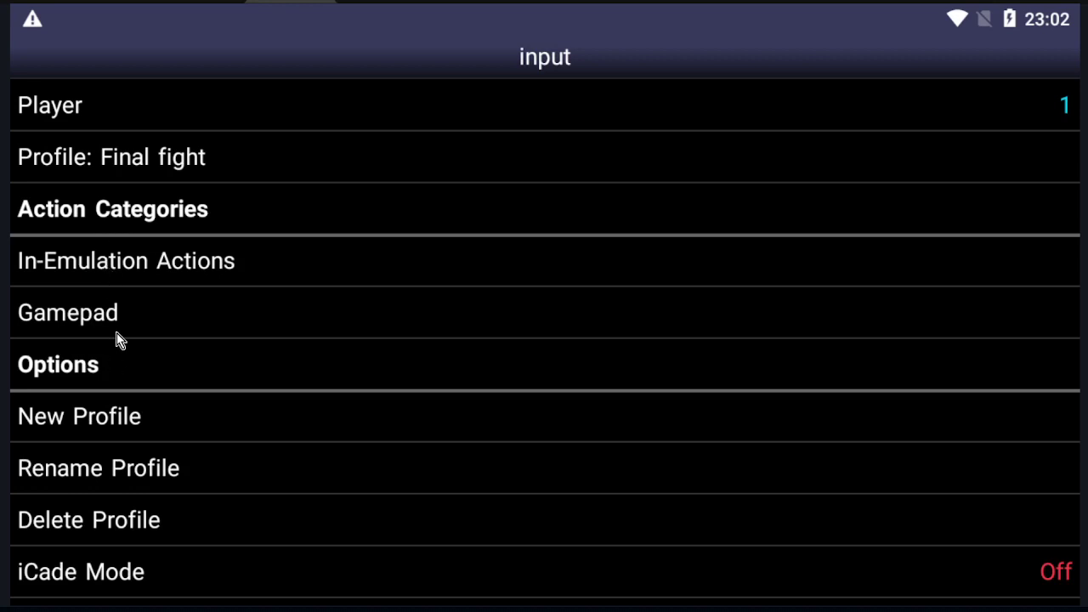
left_click(78, 317)
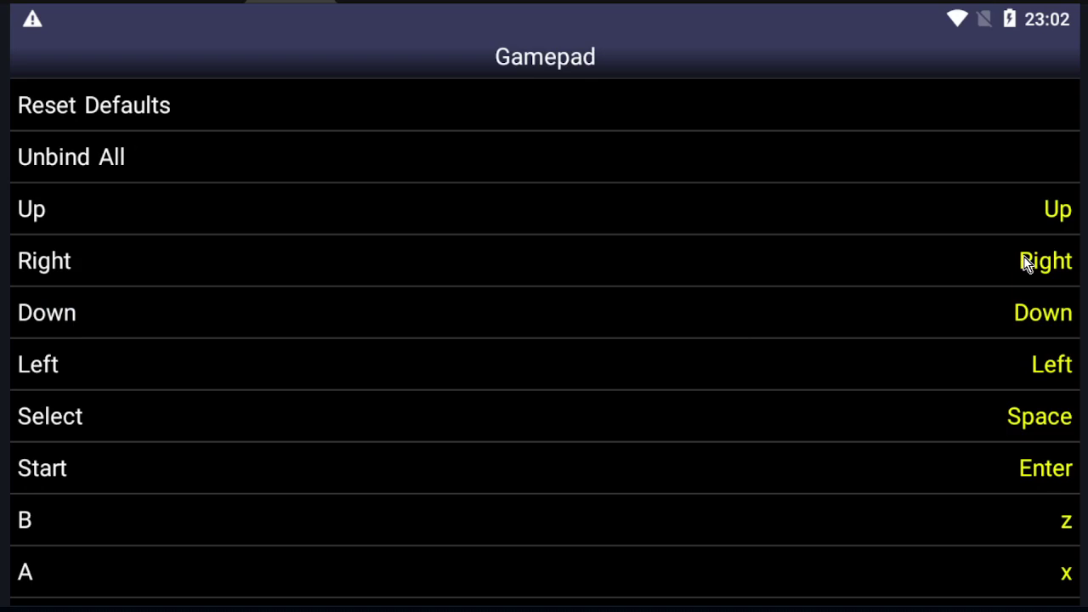
scroll(172, 221, "down", 4)
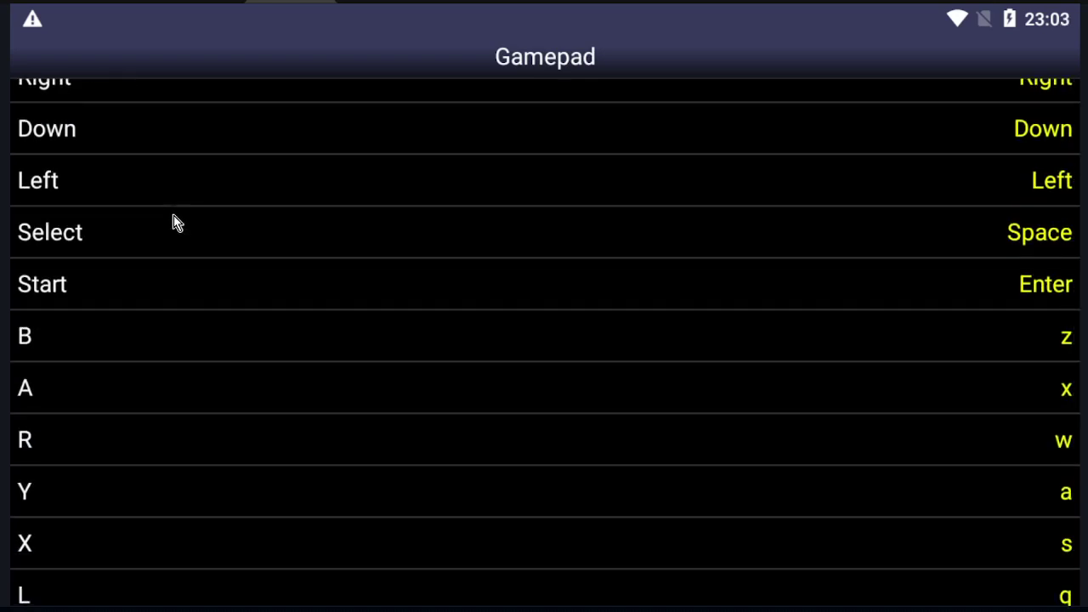
scroll(175, 219, "up", 5)
left_click(74, 163)
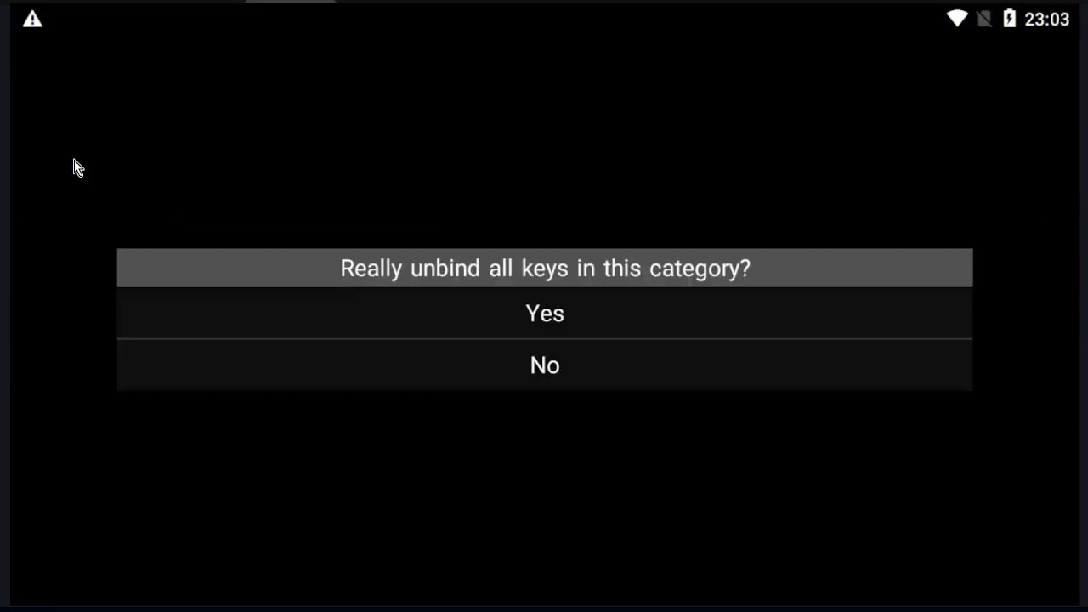
left_click(553, 320)
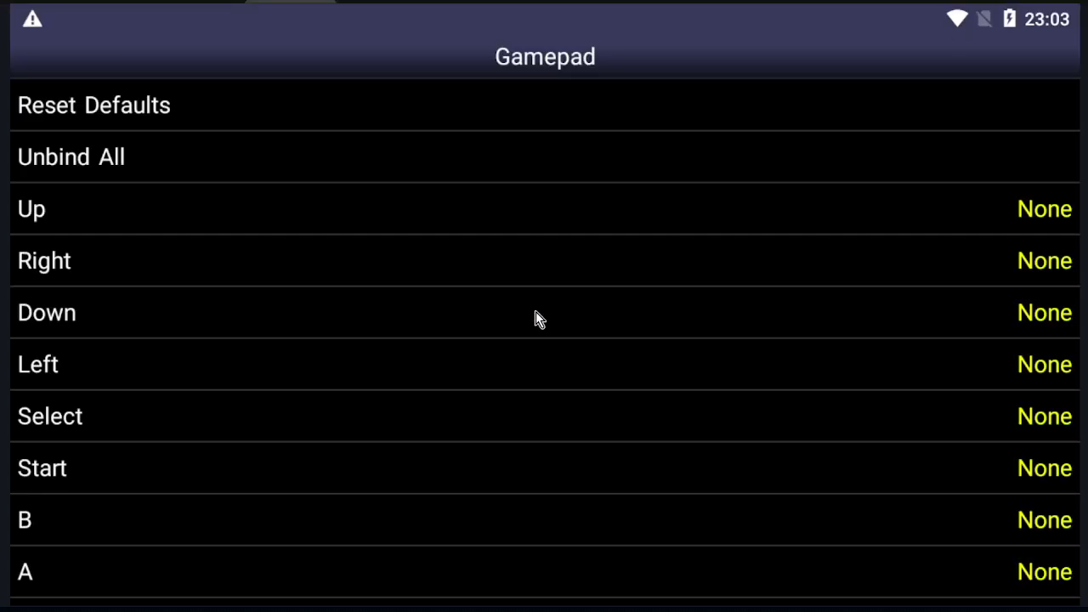
scroll(995, 373, "down", 5)
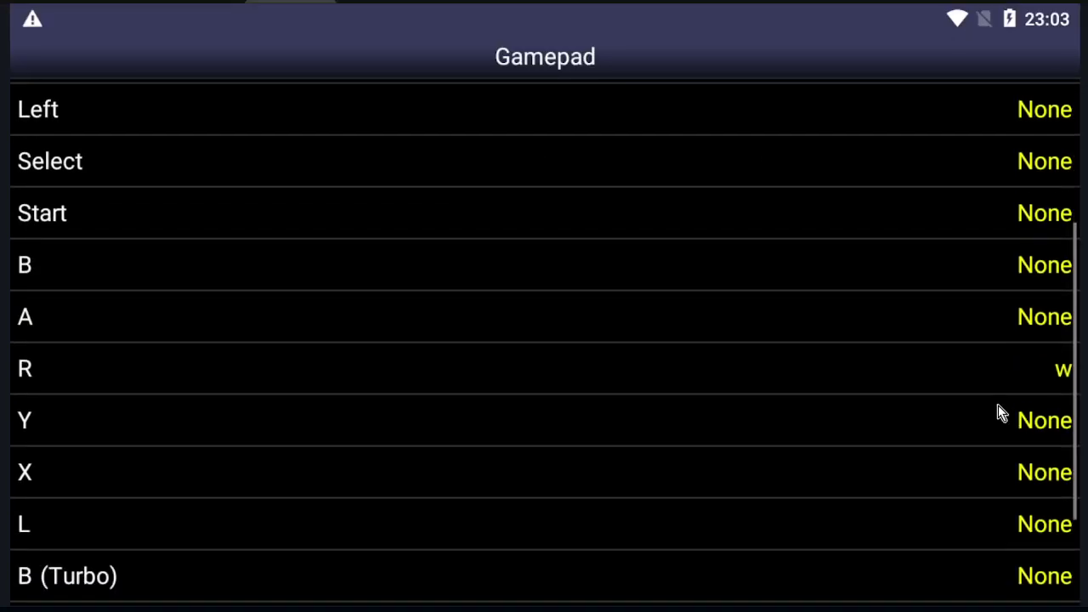
left_click(1002, 414)
scroll(1002, 415, "up", 5)
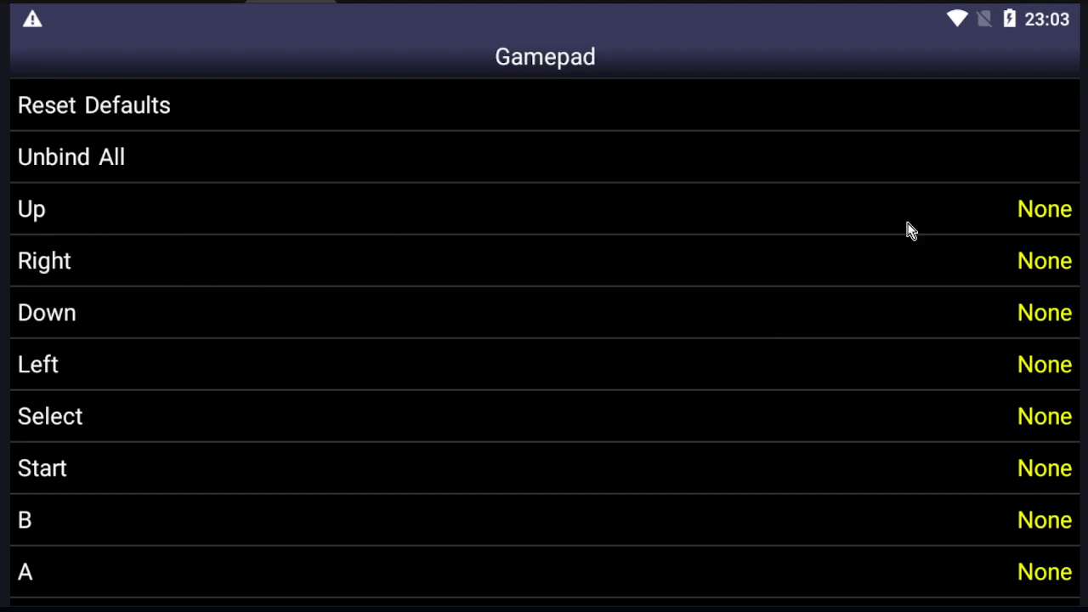
Step: Bind the gamepad directions Up, Right, Down and Left to the matching keyboard arrow keys
left_click(1047, 218)
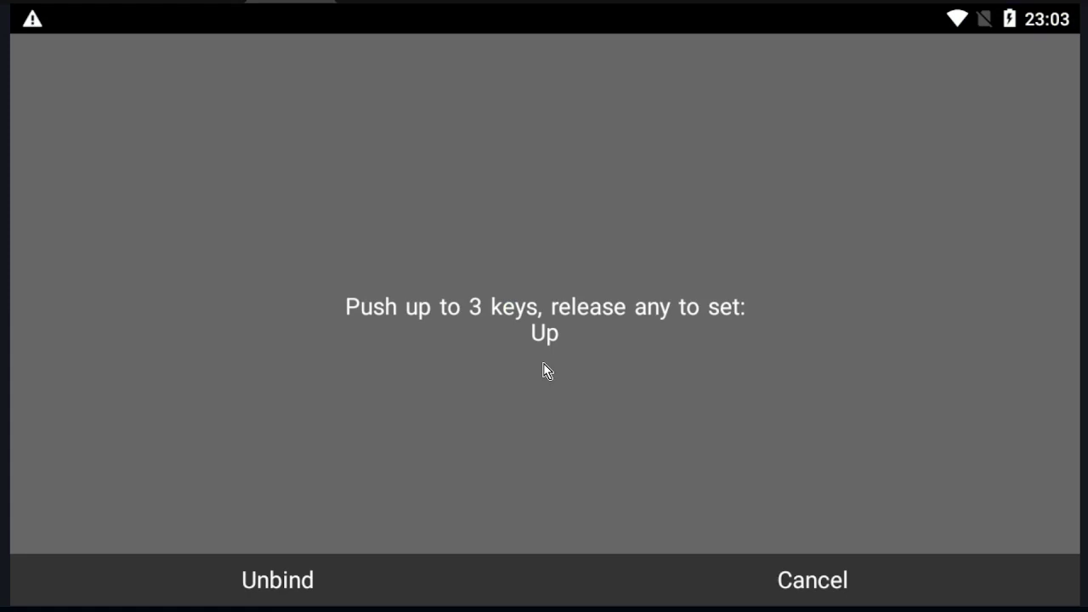
key("Up")
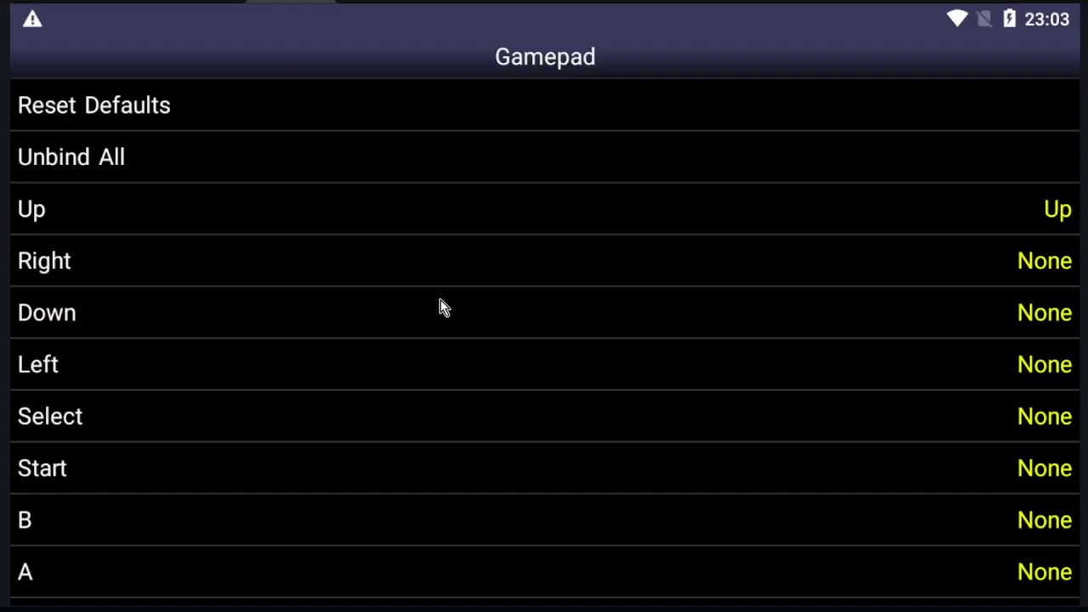
left_click(1043, 271)
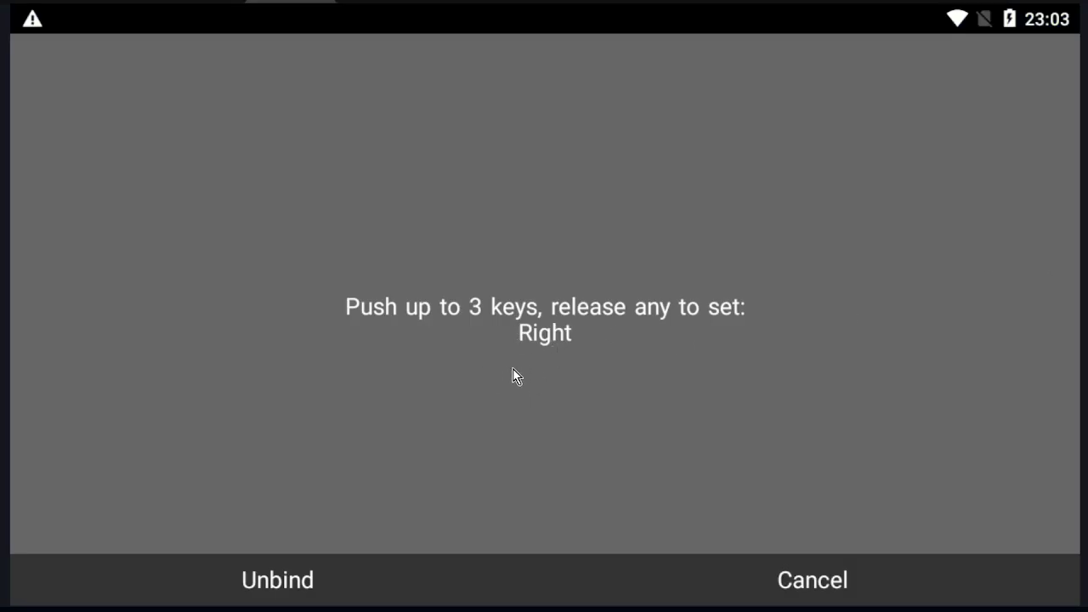
key("Right")
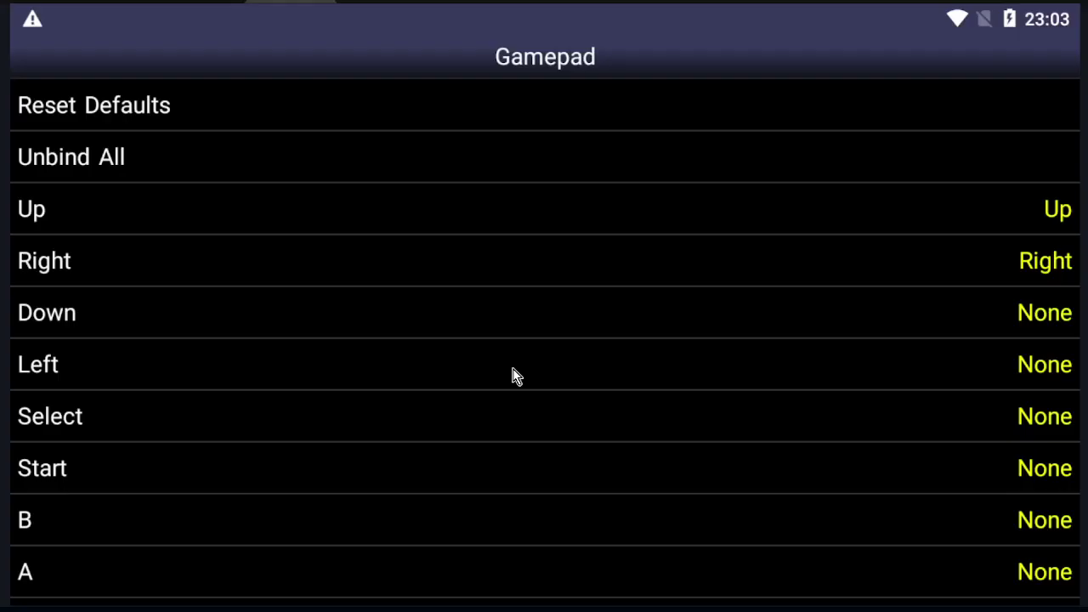
left_click(1046, 312)
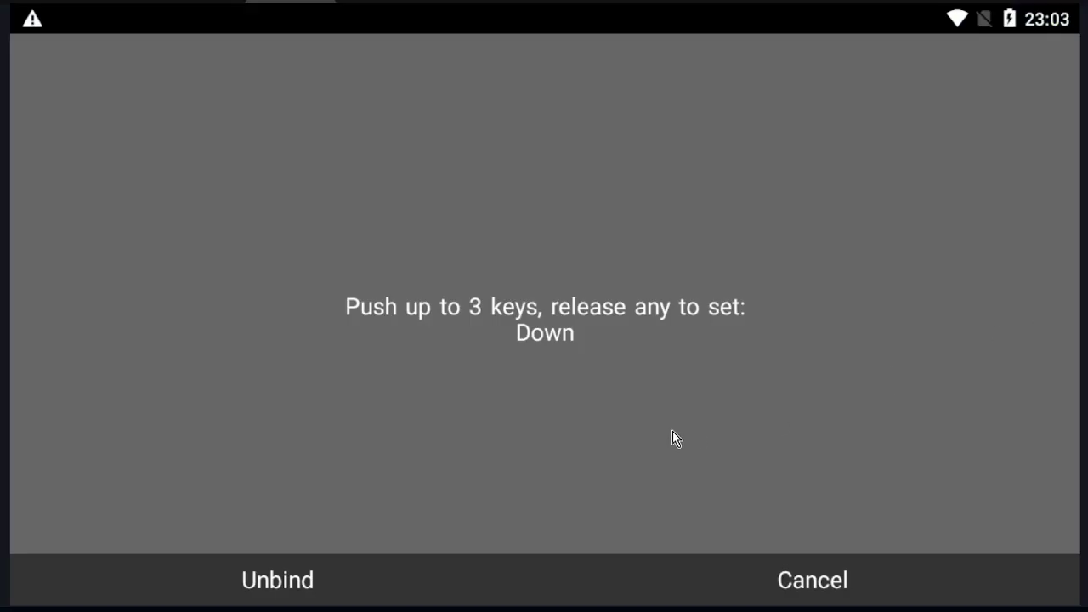
key("Down")
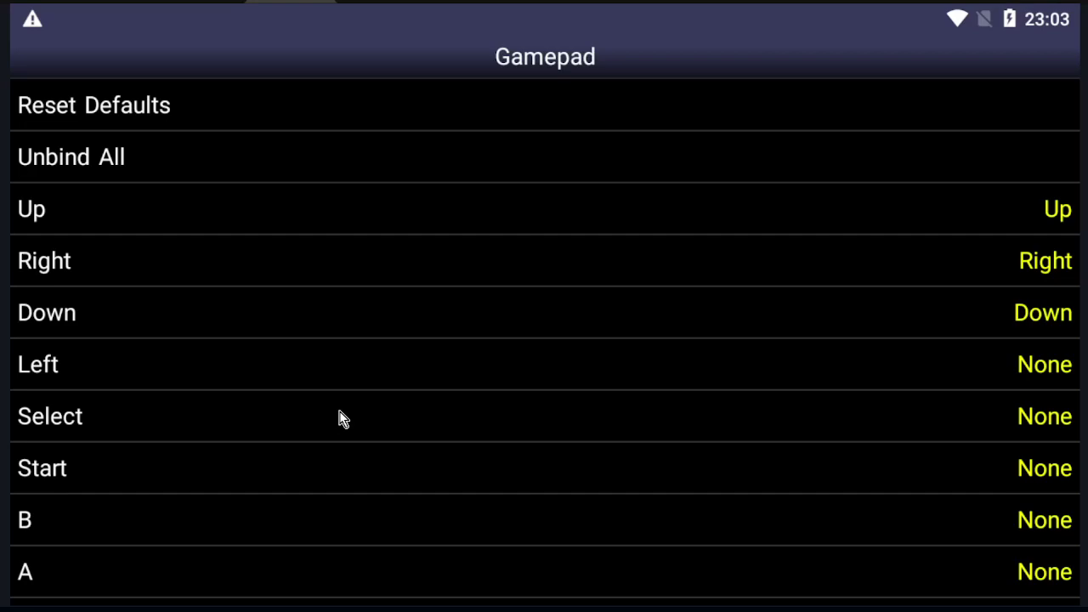
left_click(1053, 370)
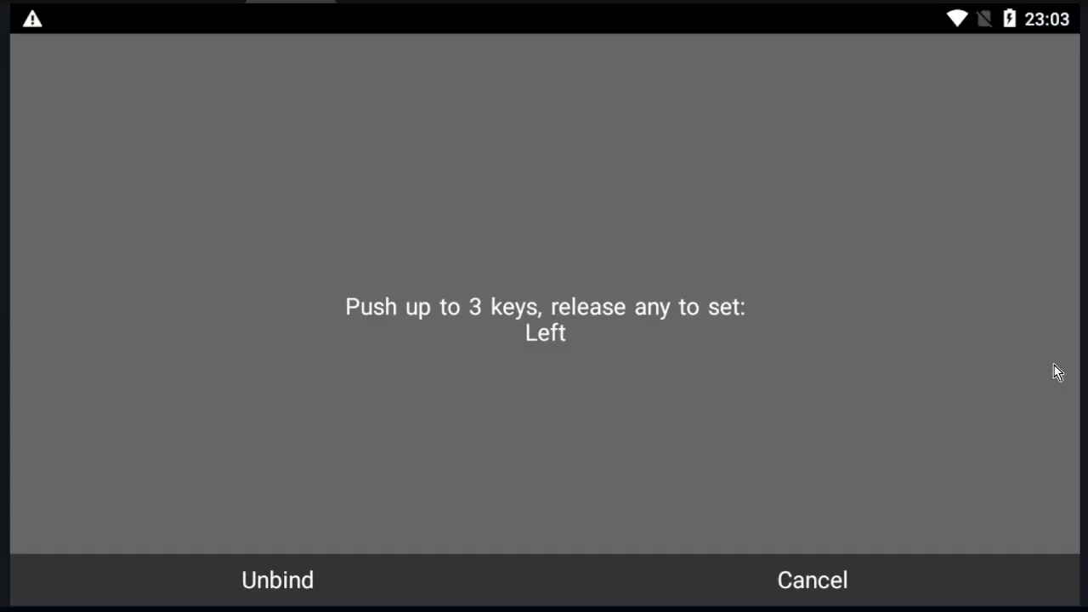
key("Left")
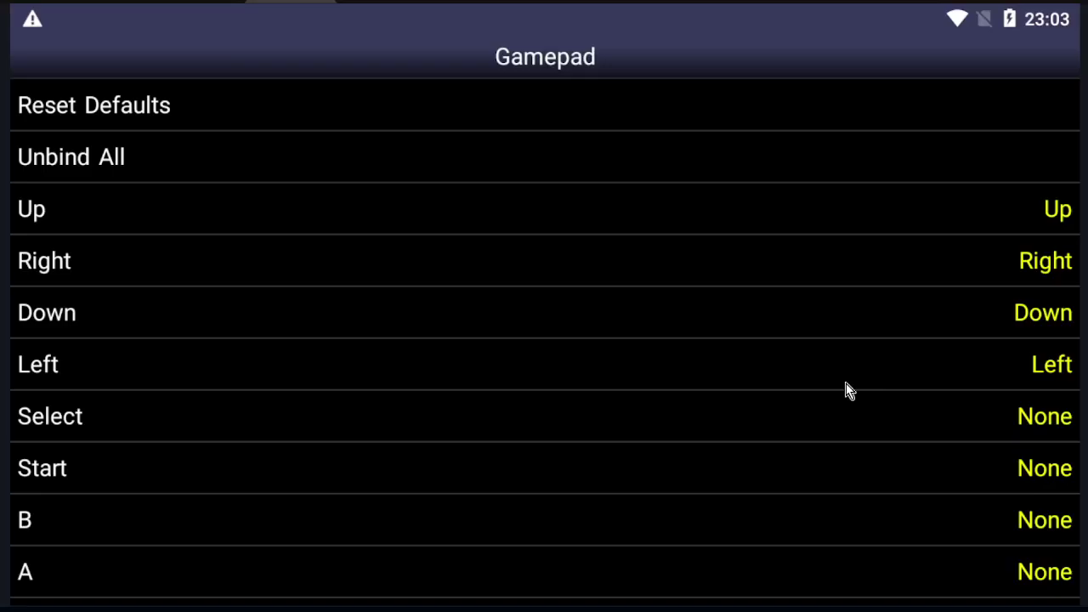
Step: Bind the gamepad's Select button to Space and its Start button to Enter
left_click(1030, 423)
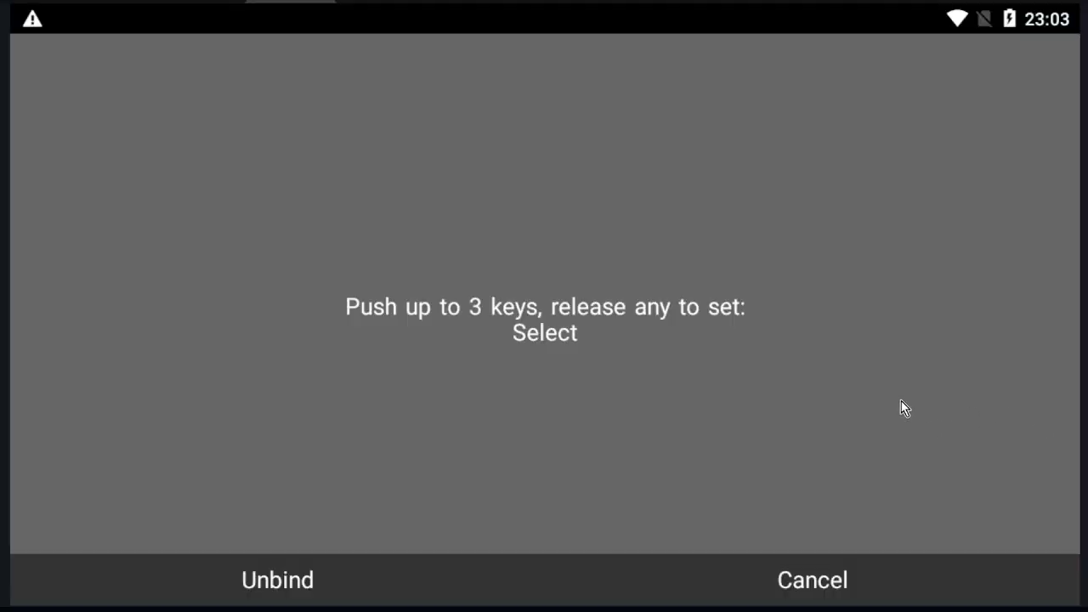
key("space")
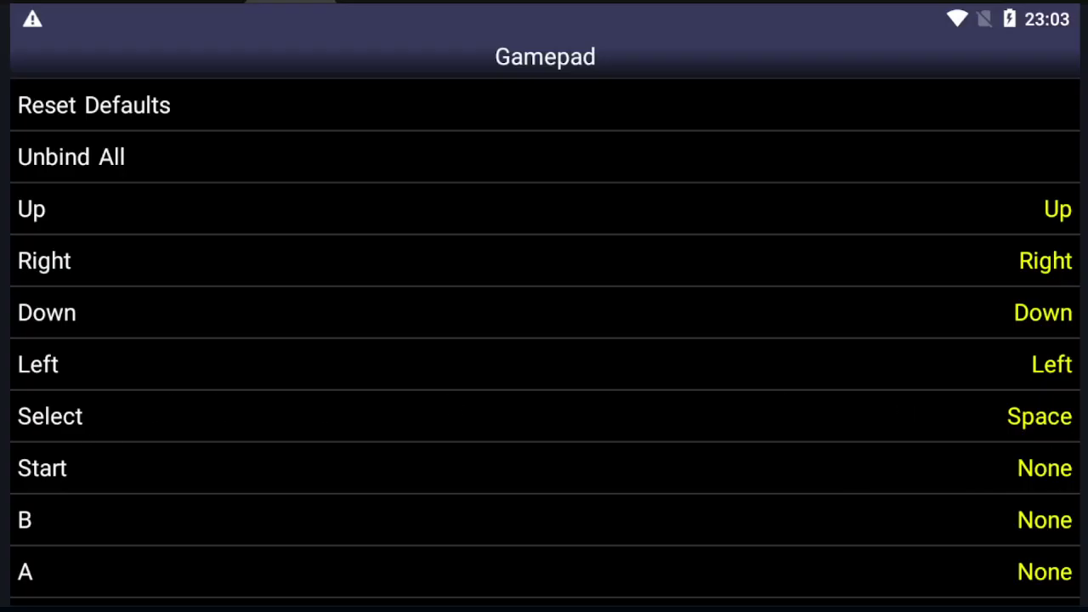
left_click(1048, 476)
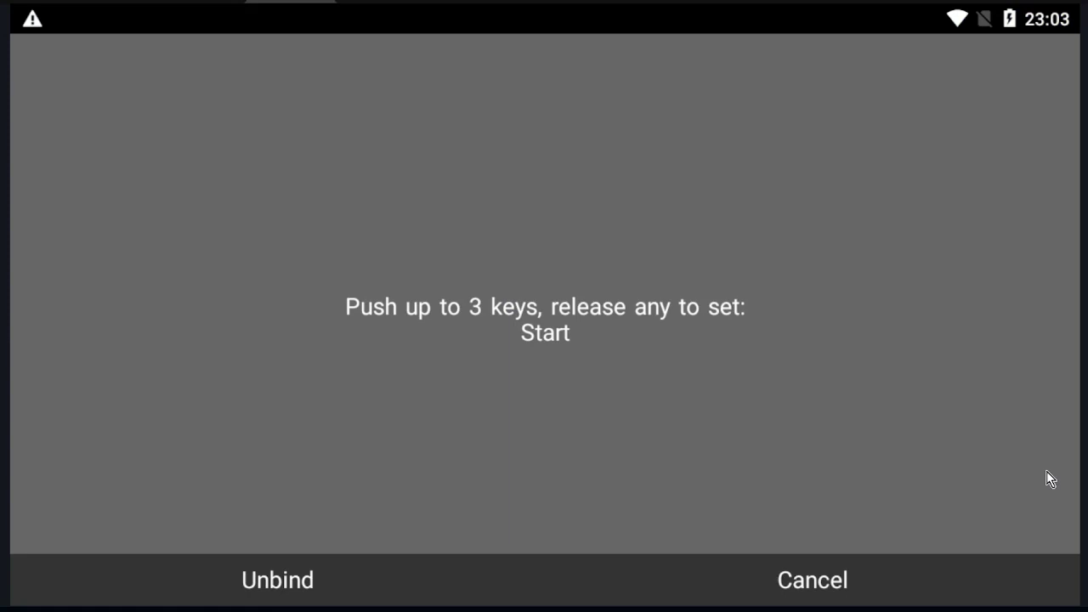
key("Return")
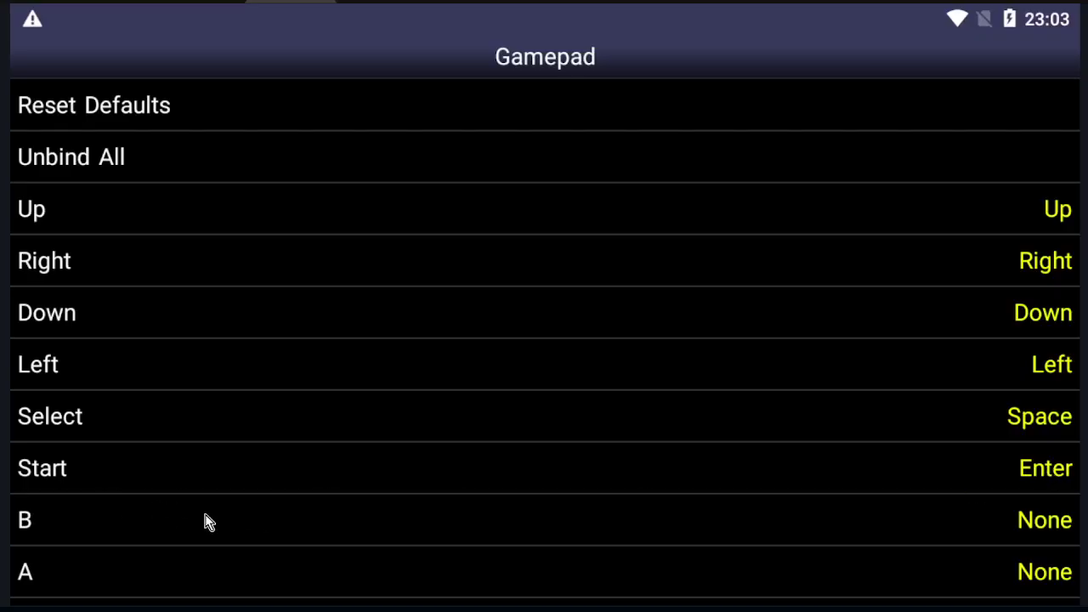
Step: Bind the gamepad's B button to the keyboard key b
left_click(1046, 523)
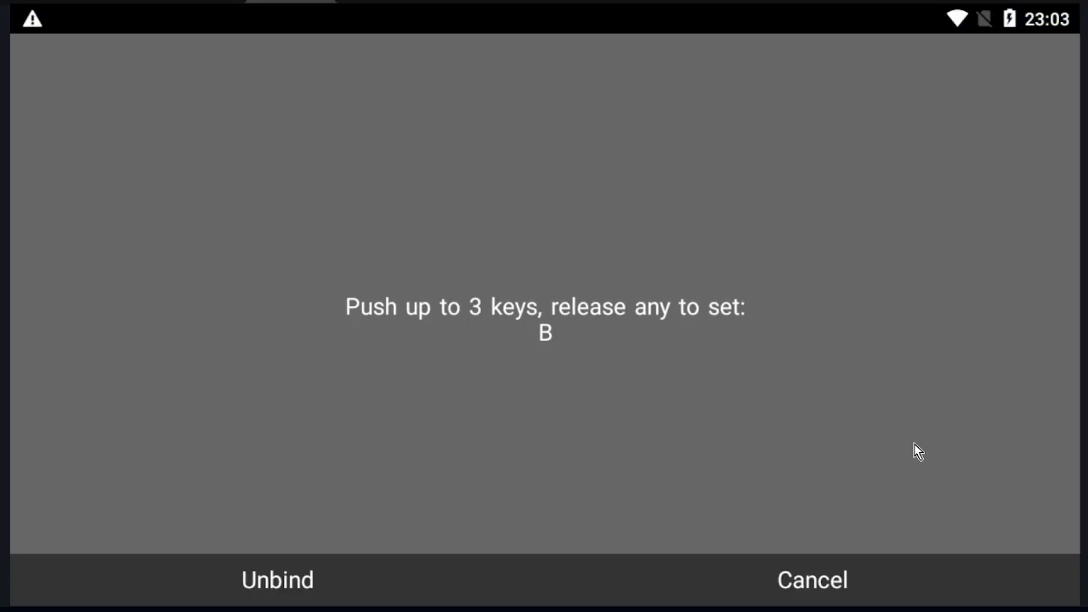
key("b")
scroll(740, 481, "down", 3)
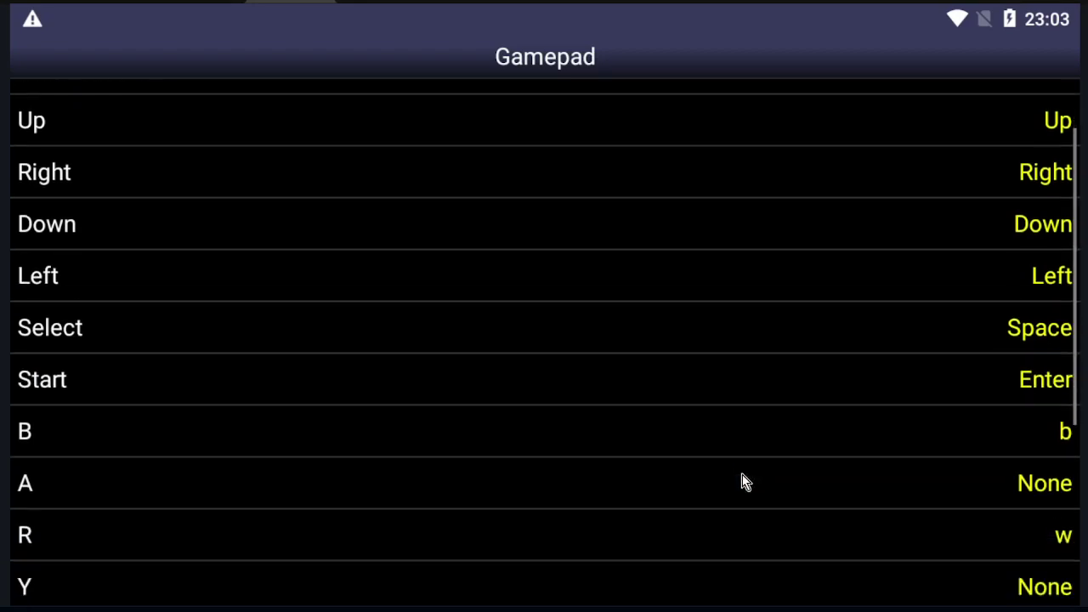
scroll(646, 368, "down", 2)
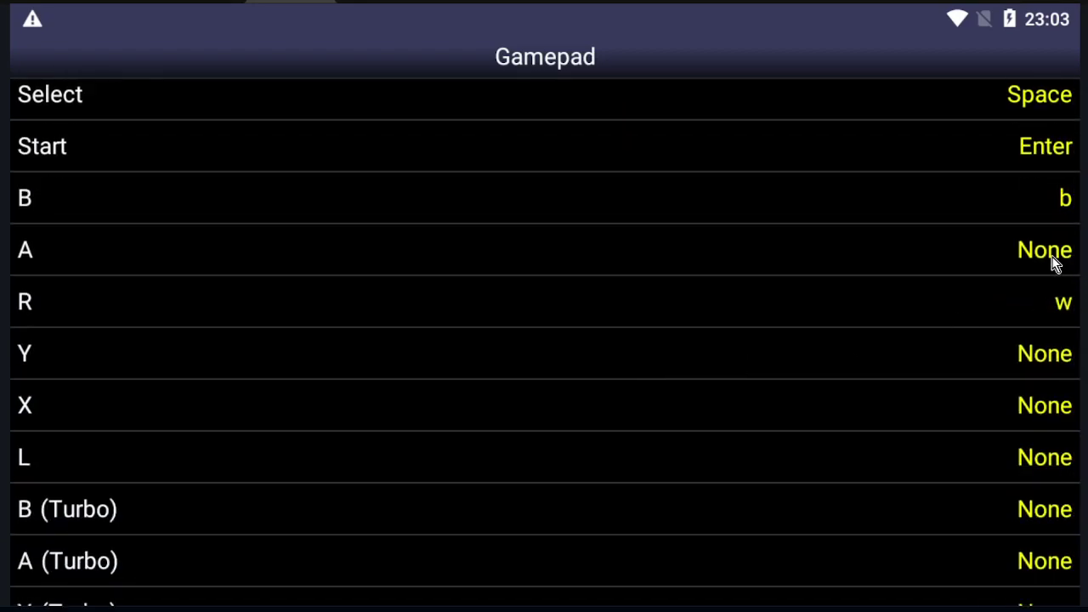
Step: Bind the gamepad's A button to the keyboard key a and its R button to r
left_click(1054, 265)
key("a")
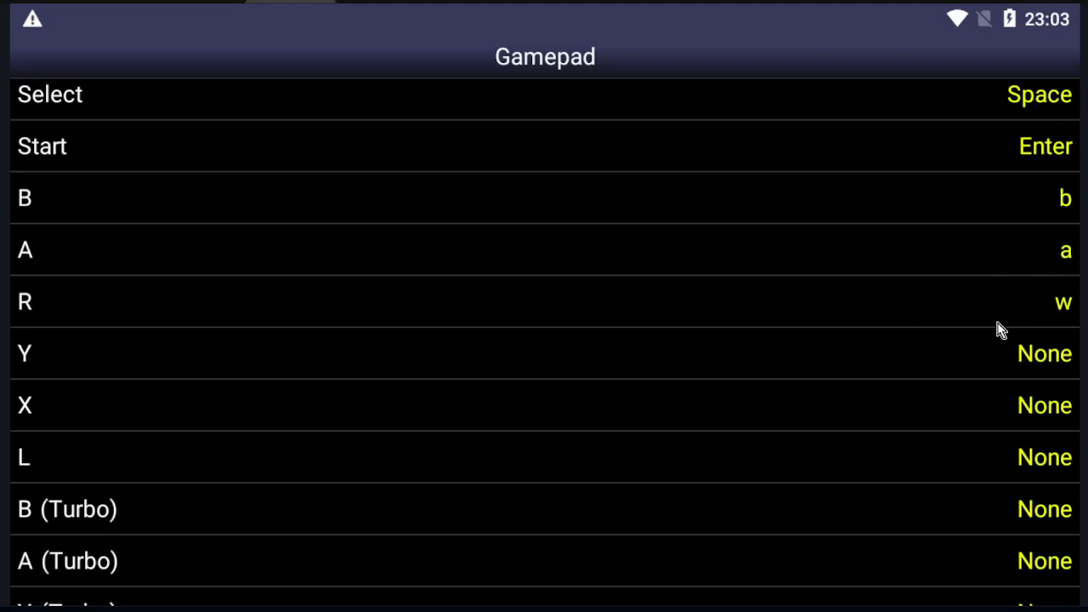
left_click(1028, 316)
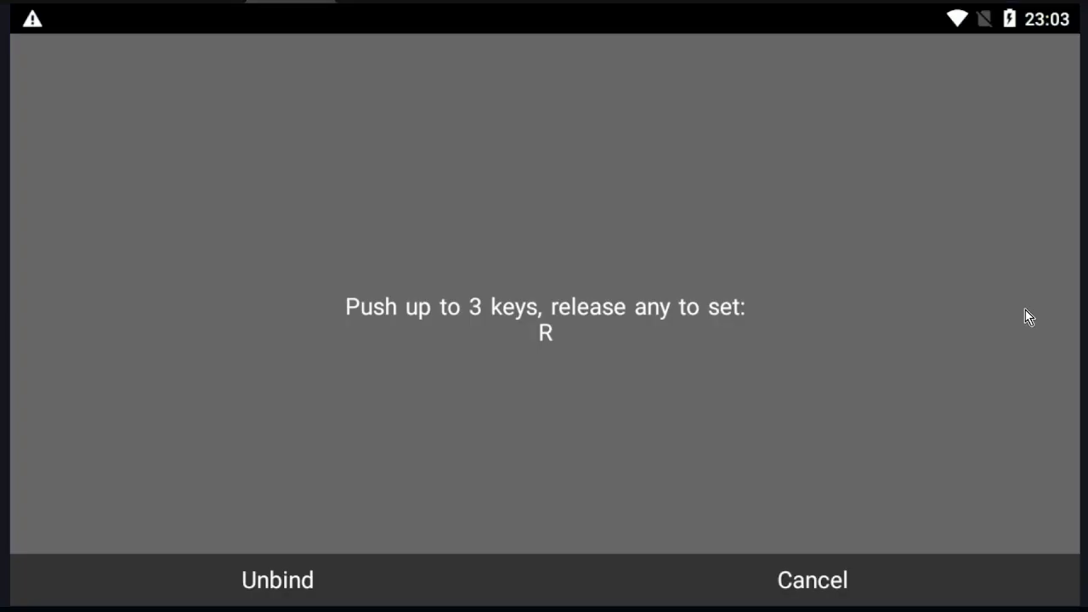
key("r")
Step: Bind the gamepad's Y, X and L buttons to the keyboard keys y, x and l, and leave the Gamepad category
left_click(1038, 364)
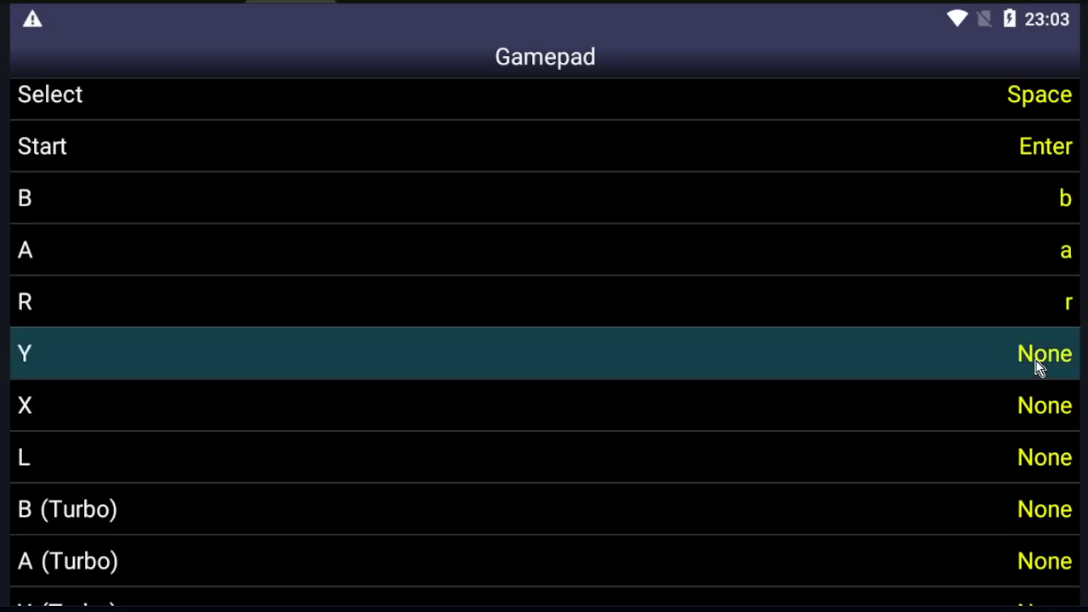
key("y")
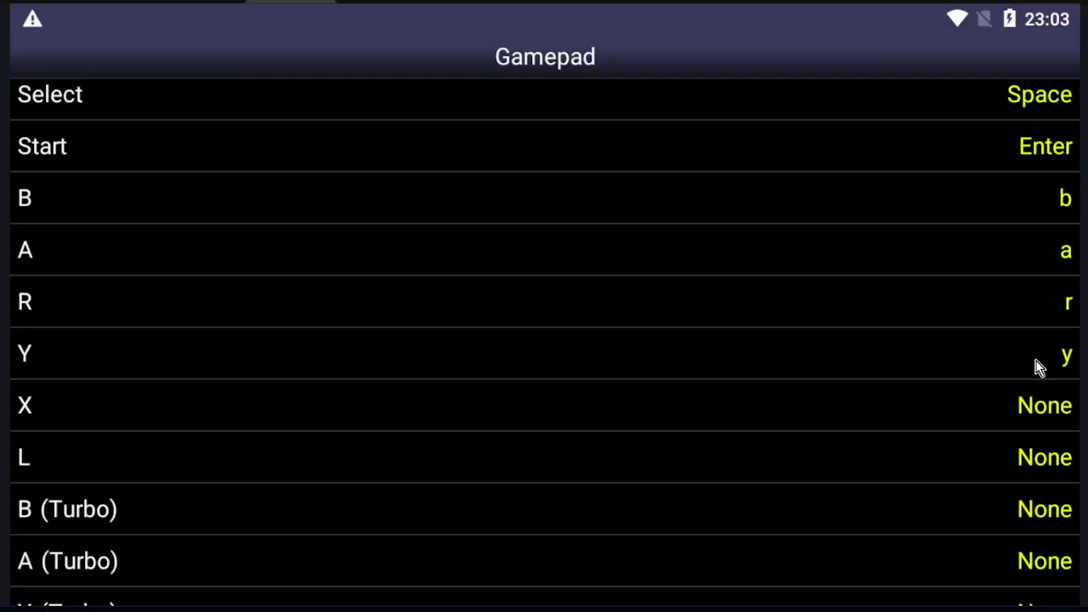
left_click(1051, 407)
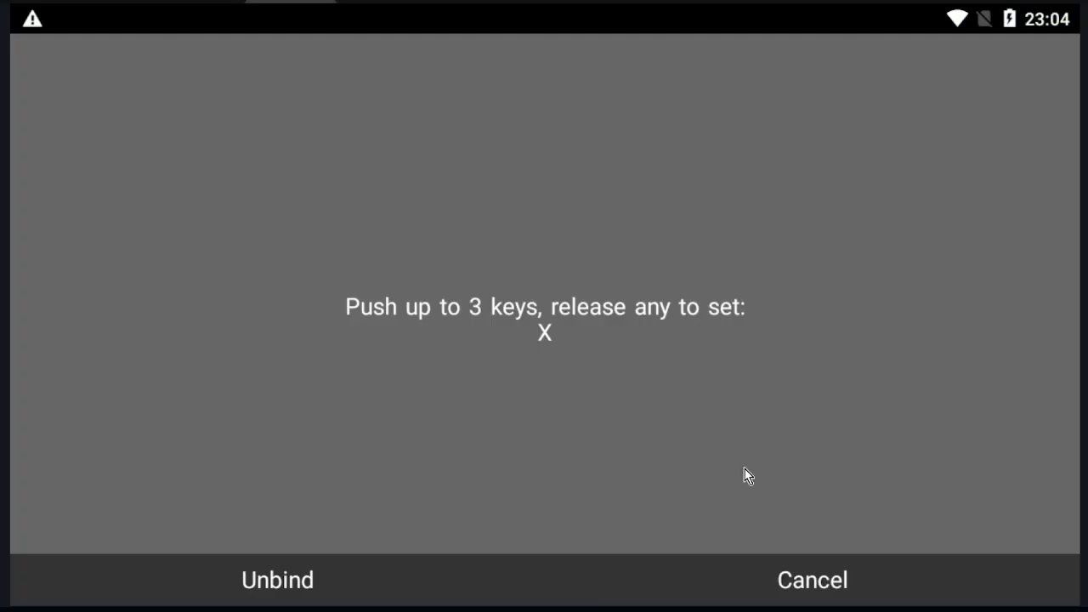
key("x")
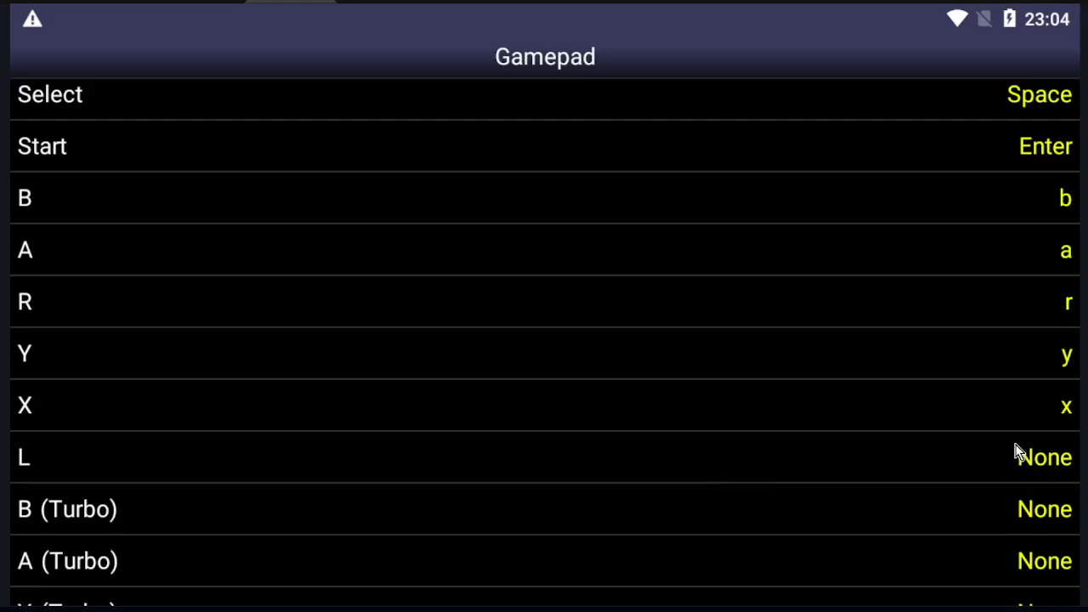
left_click(1031, 460)
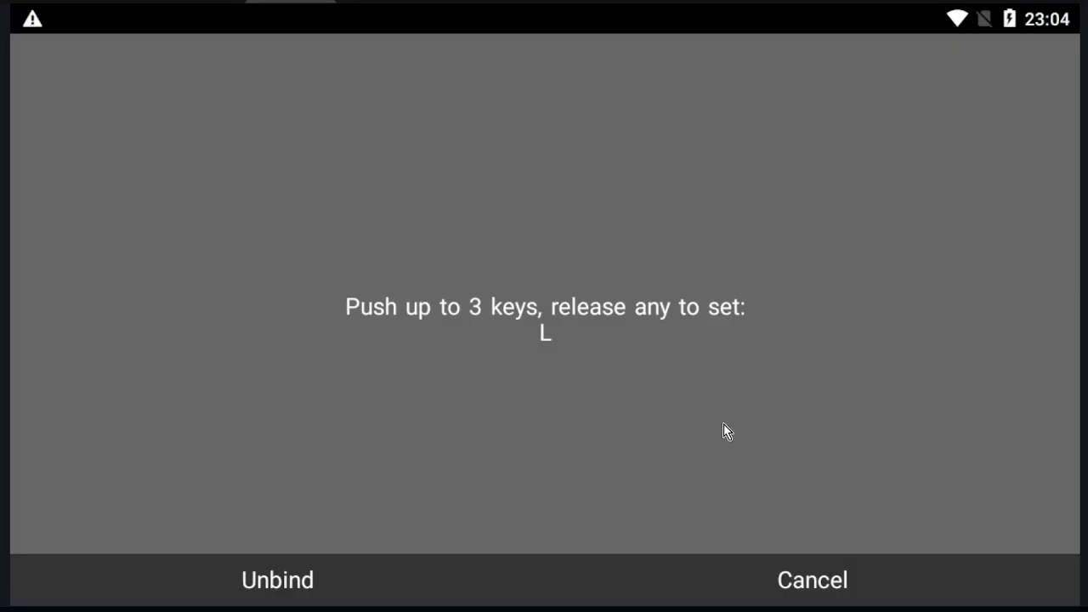
key("l")
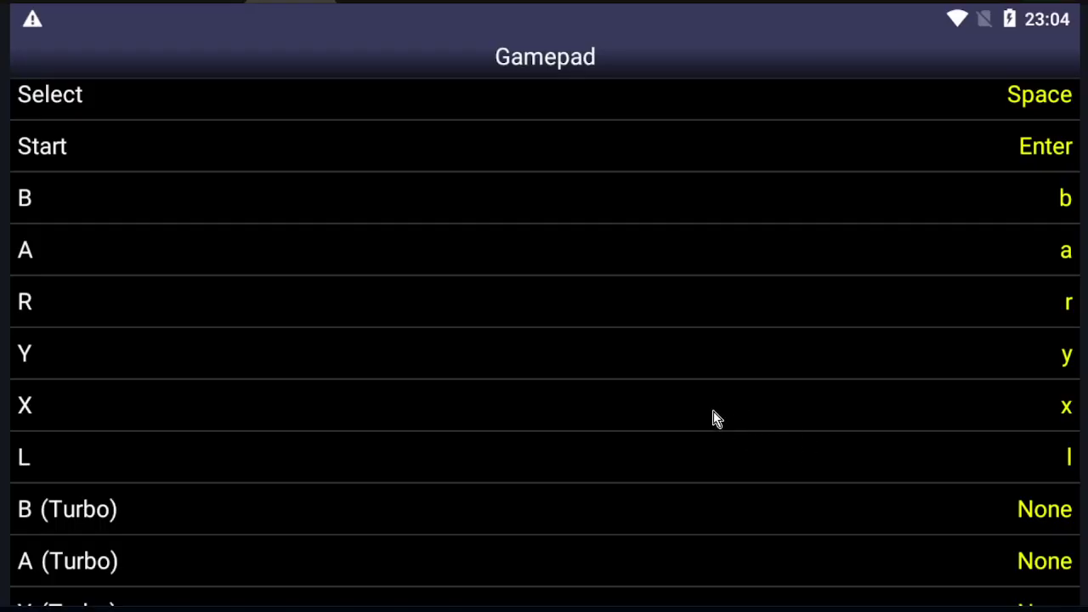
scroll(711, 427, "down", 2)
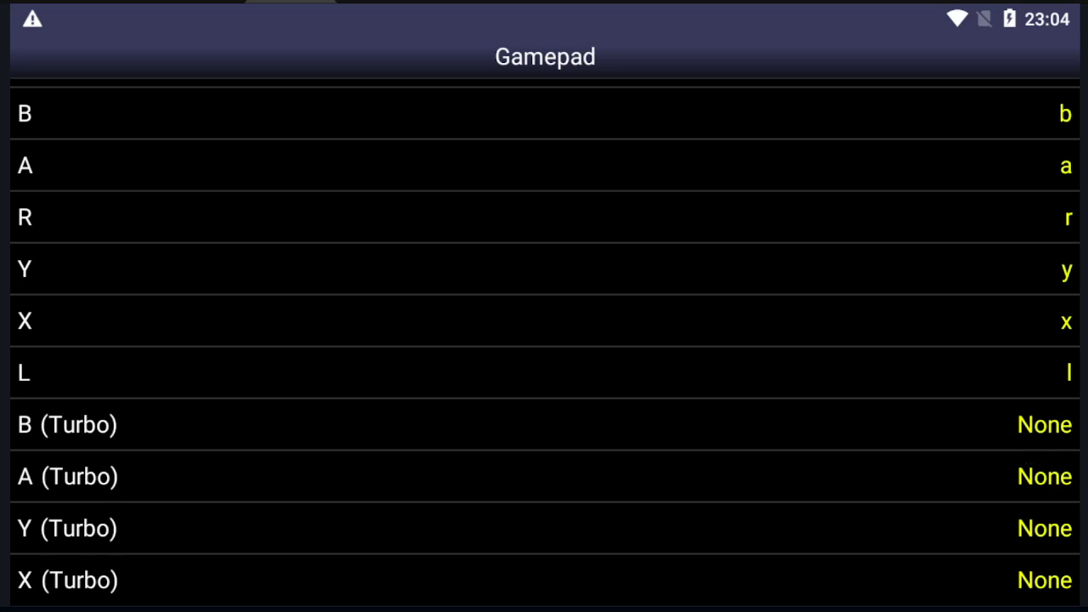
key("Escape")
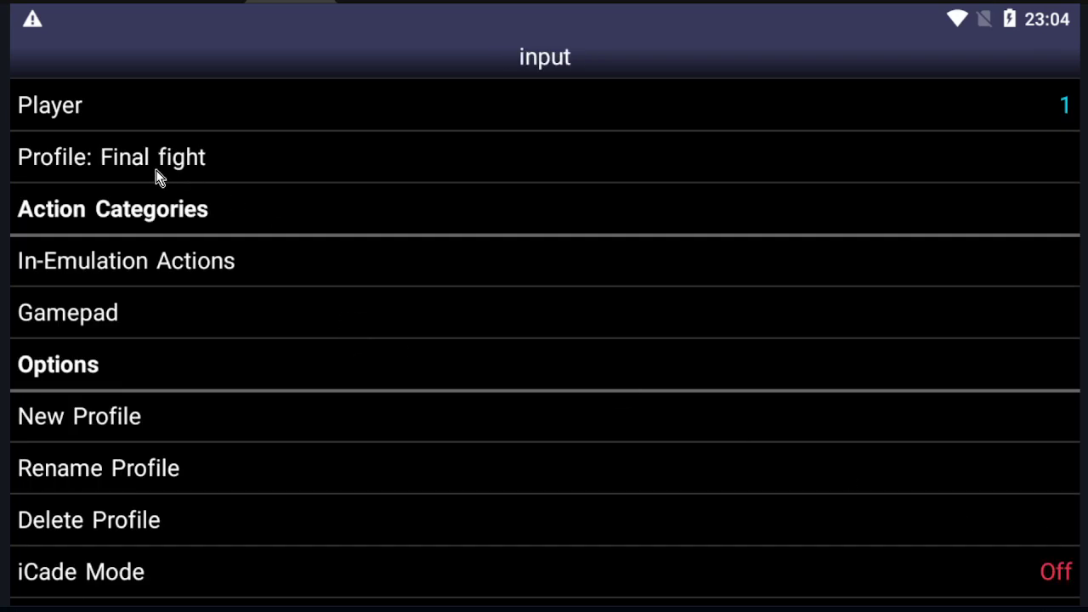
Step: Reselect the Final fight key profile and review all the key bindings in its Gamepad category
left_click(180, 165)
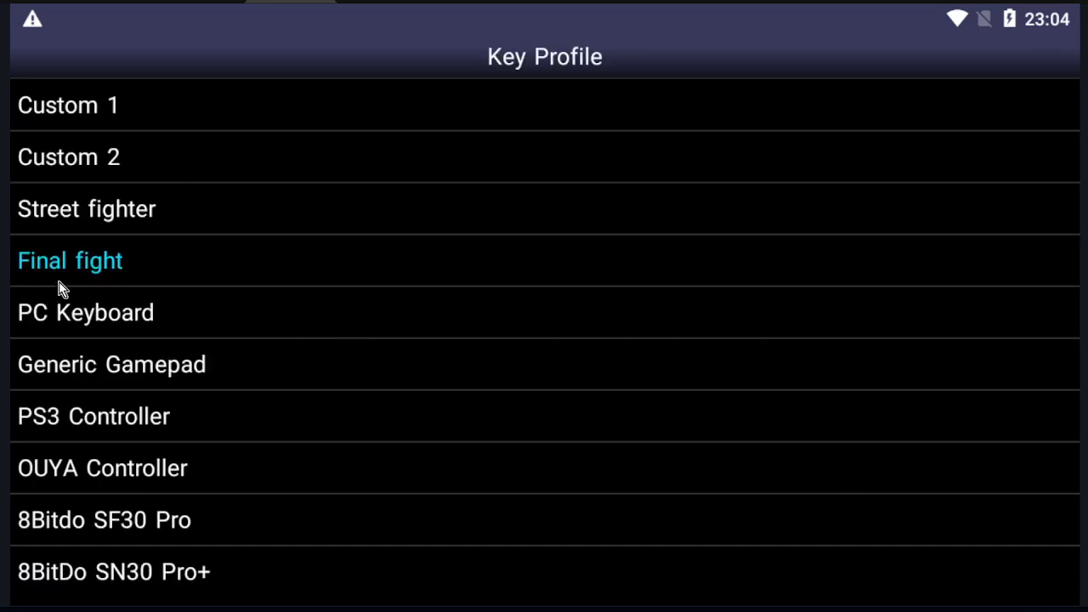
left_click(84, 267)
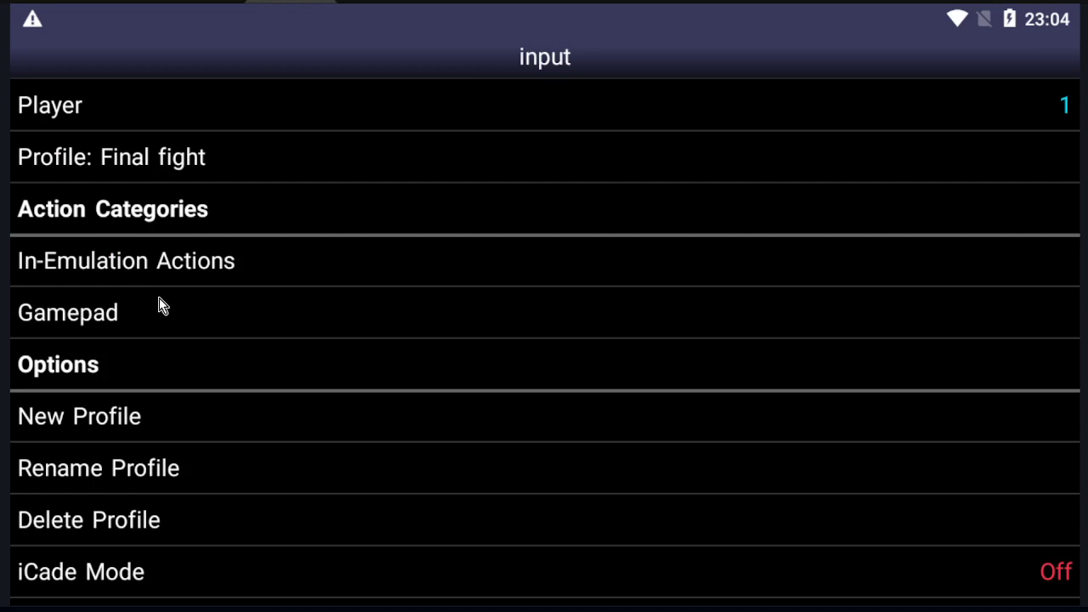
left_click(74, 322)
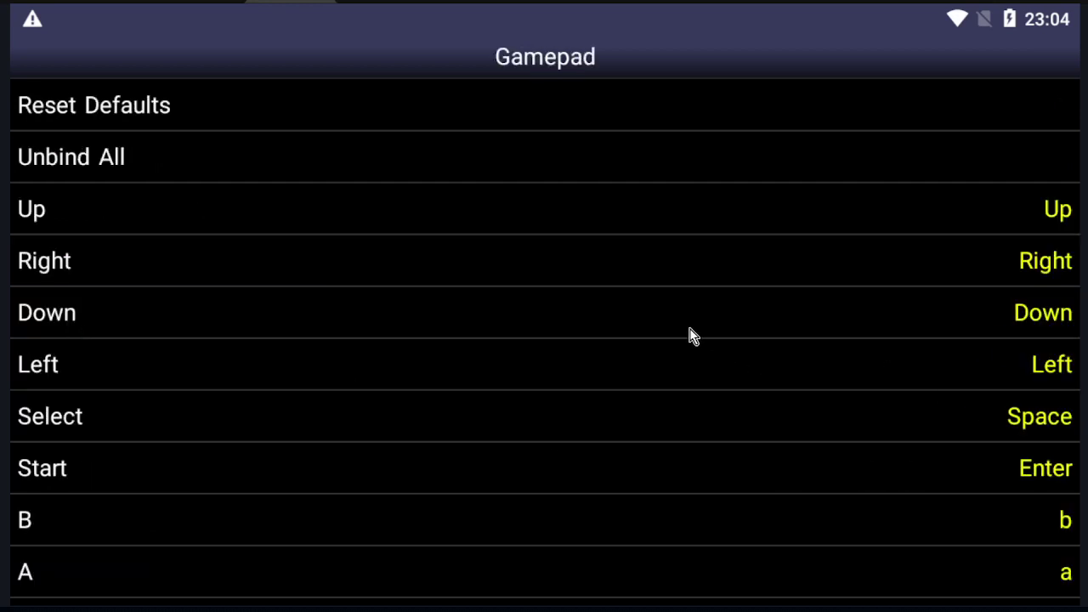
scroll(651, 342, "down", 5)
scroll(983, 396, "up", 6)
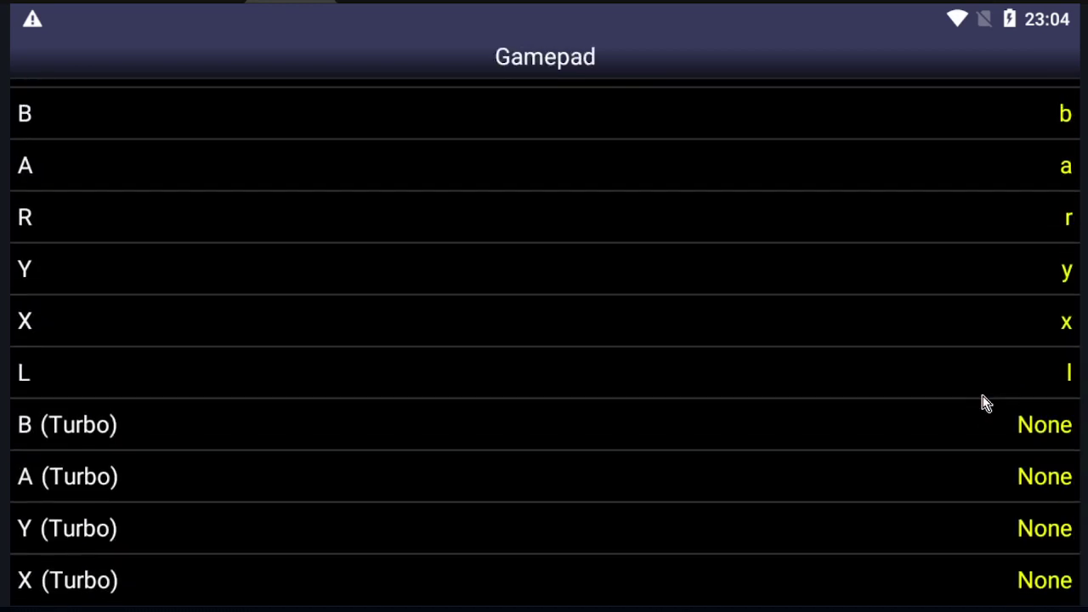